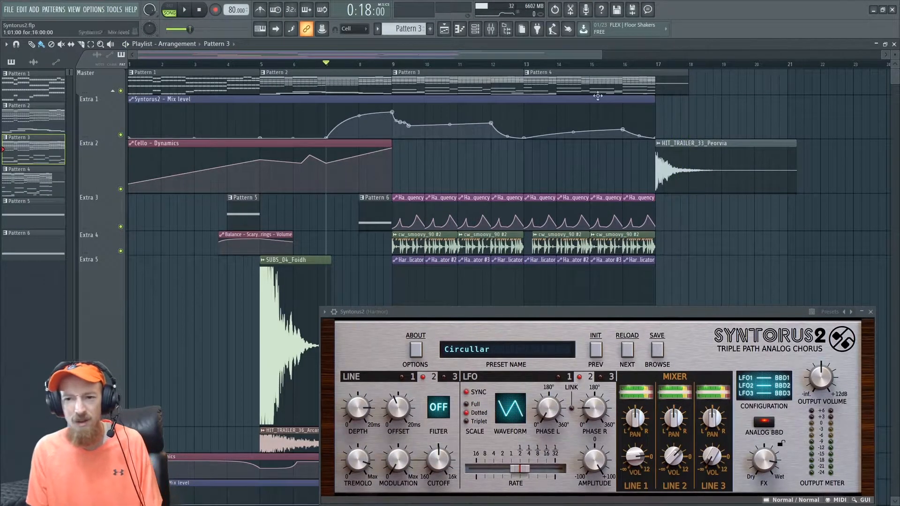
- Move the Syntorus2 window to the middle of the playlist and save the project
drag(642, 313, 600, 207)
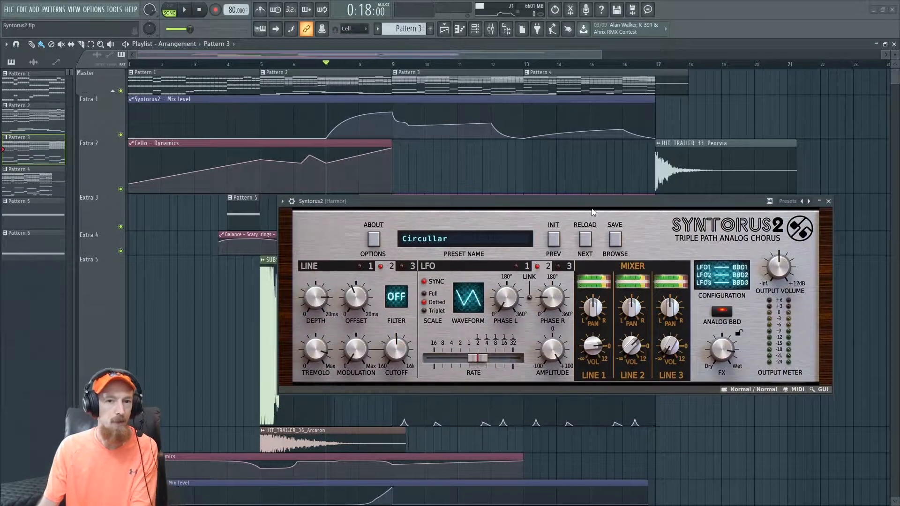
key(ctrl+s)
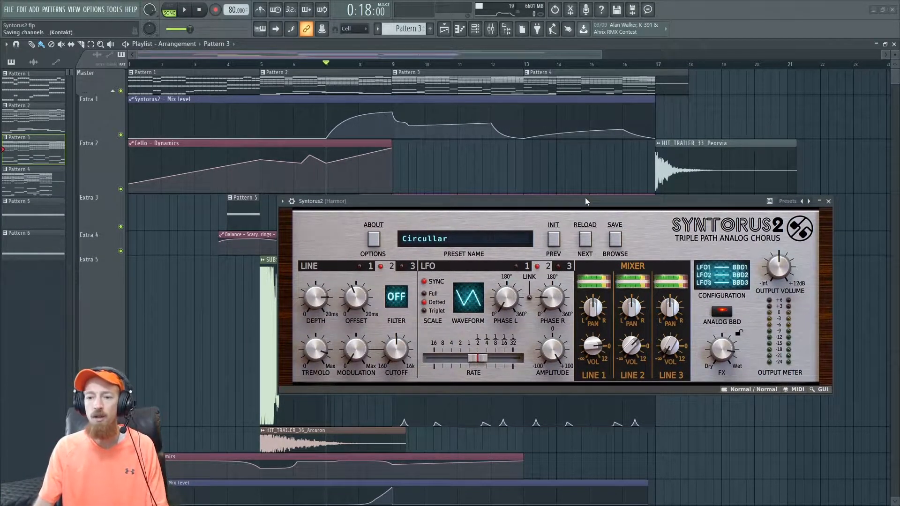
drag(586, 201, 596, 196)
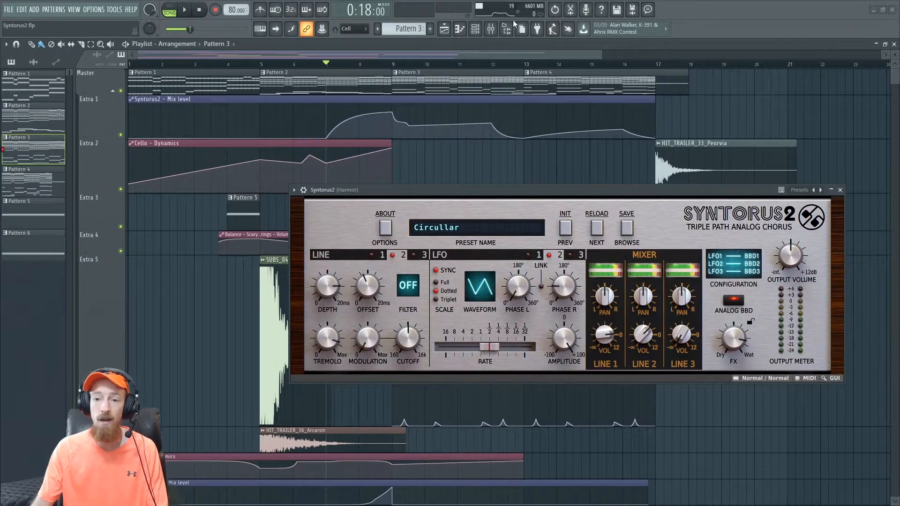
- Show the mixer and move the Syntorus2 window lower to uncover the Harmor track's effect slots
key(F9)
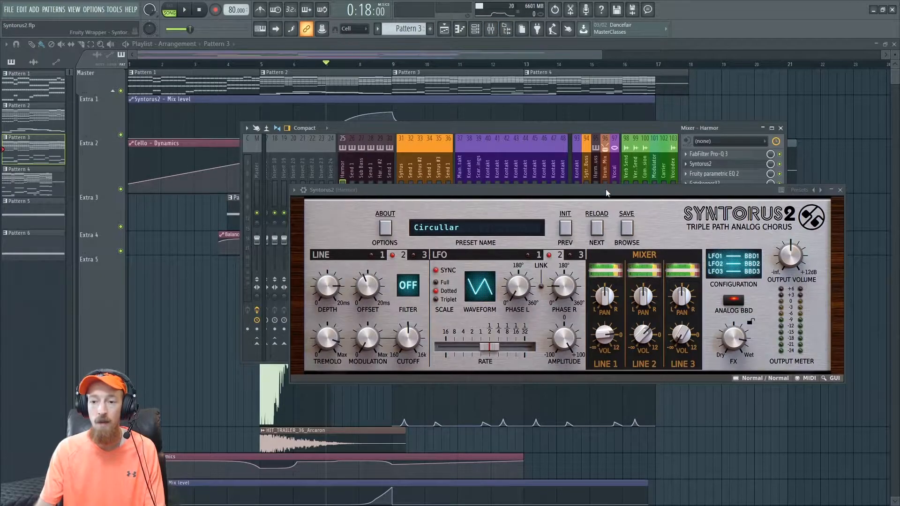
drag(606, 189, 611, 278)
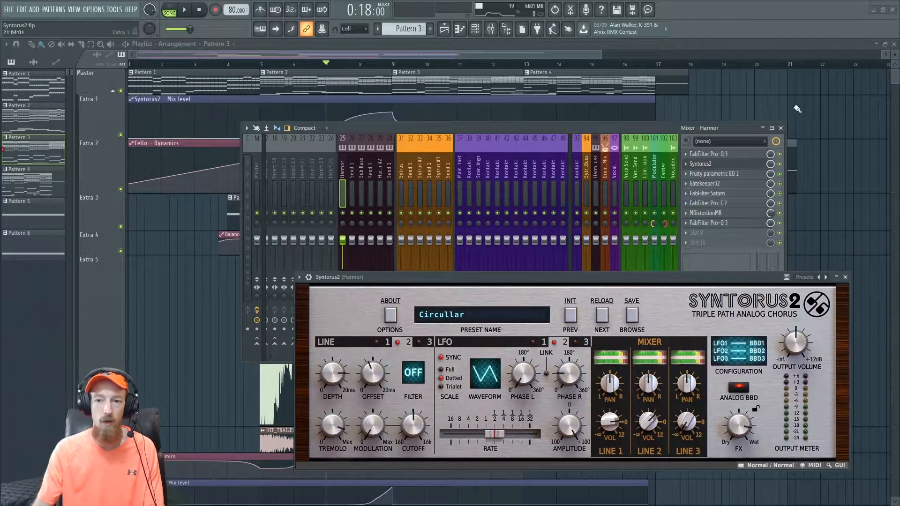
click(490, 30)
click(491, 32)
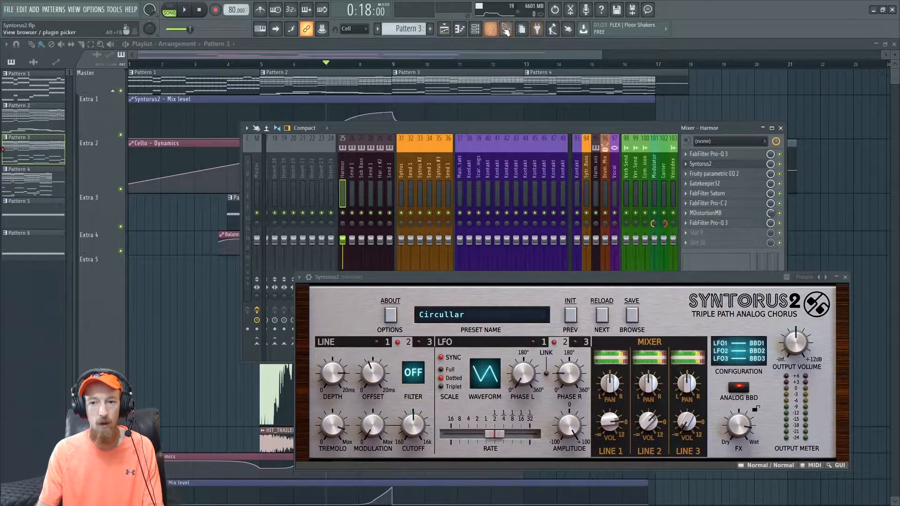
- Open the Harmor 1 synth from the channel rack, uncover its settings for viewing, and return to the playlist
click(475, 29)
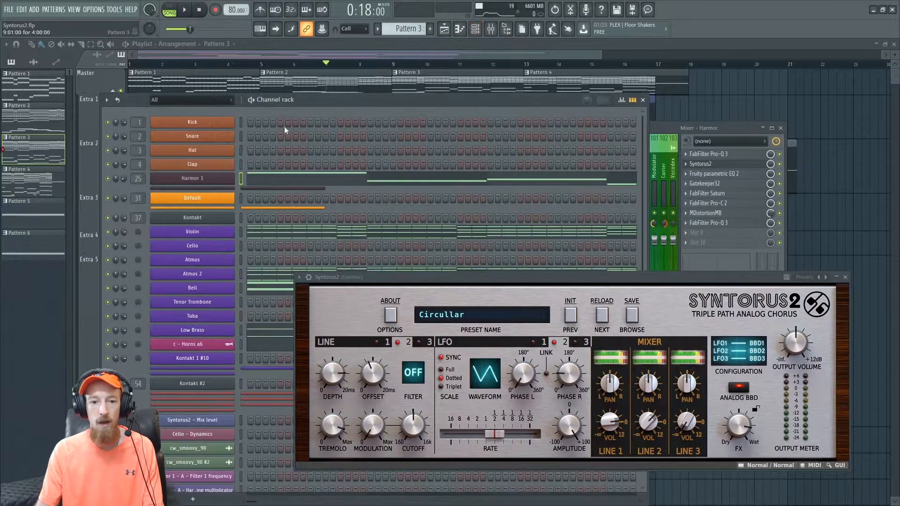
click(225, 181)
drag(306, 94, 303, 71)
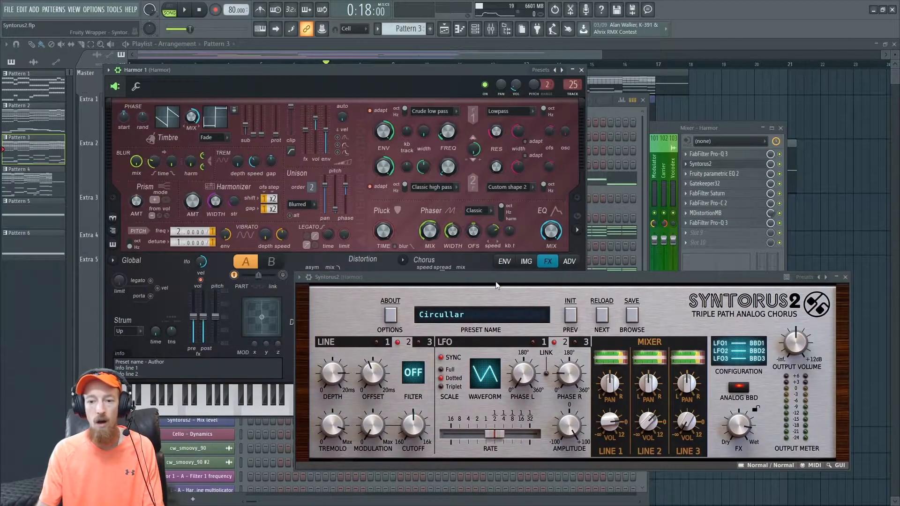
drag(491, 277, 535, 339)
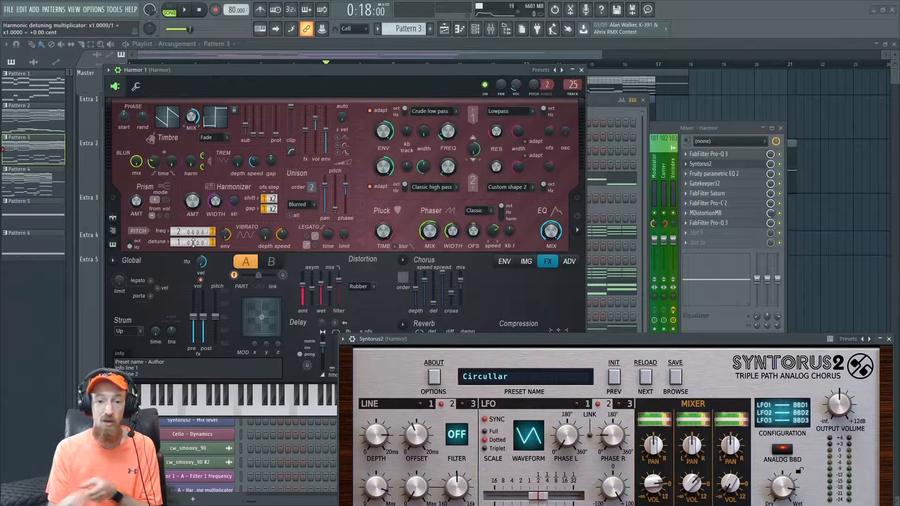
click(640, 50)
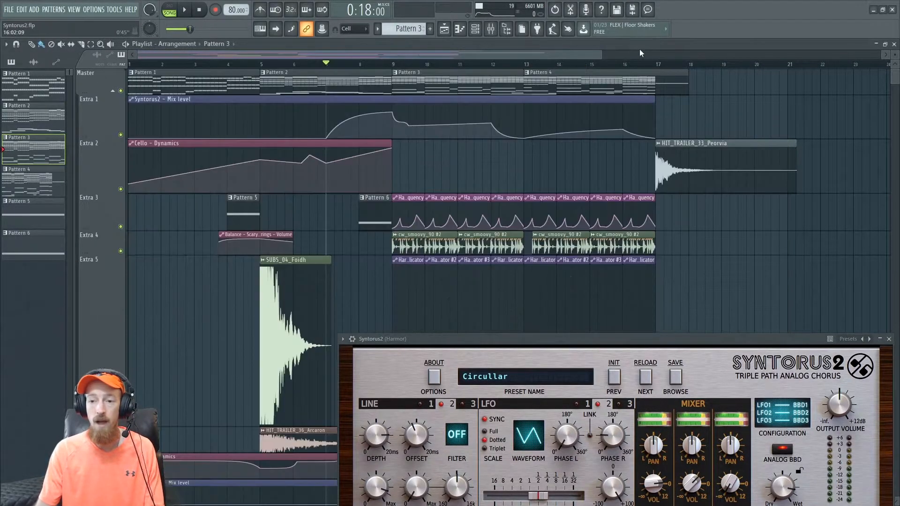
- View the Harmor 1 detuning multiplicator automation on Extra 5 and play the arrangement from bar 10
scroll(450, 249, down, 5)
scroll(404, 286, up, 4)
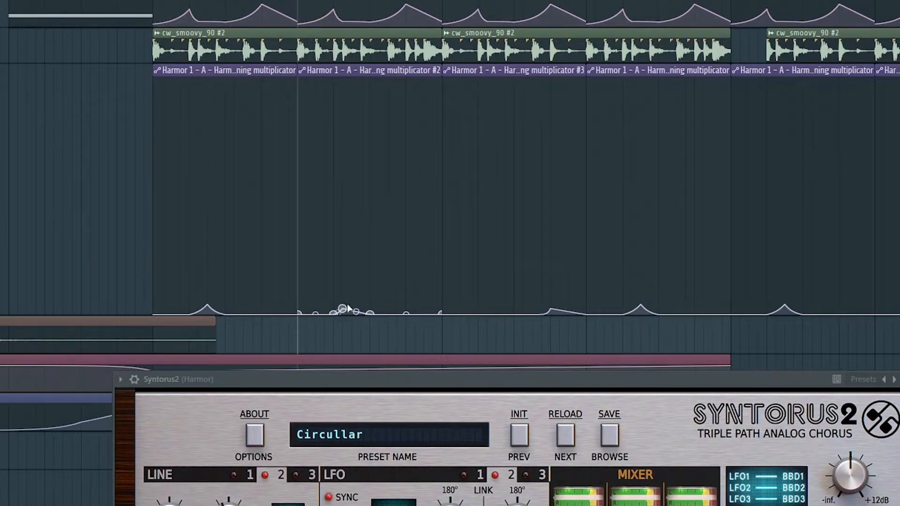
key(space)
key(space)
key(space)
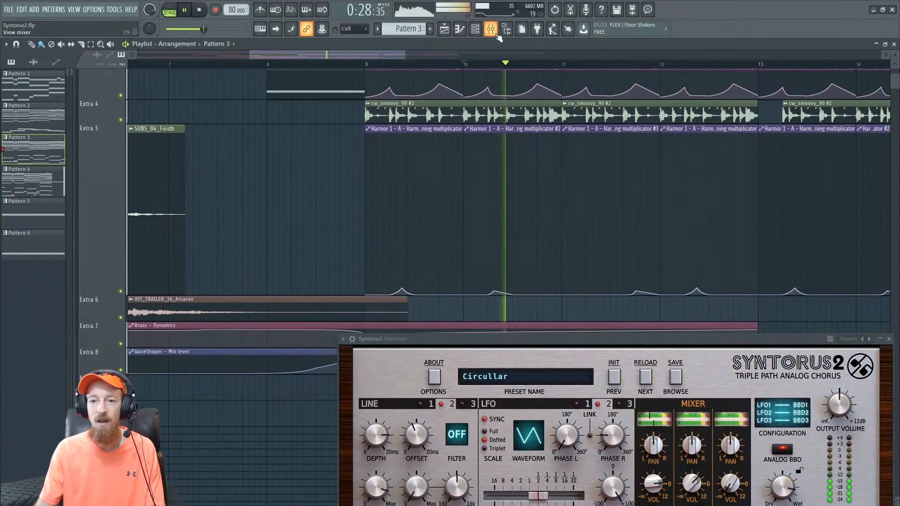
key(space)
- Select the four Harmor 1 Filter 1 frequency automation clips on Extra 3 between bars 9 and 13
key(F9)
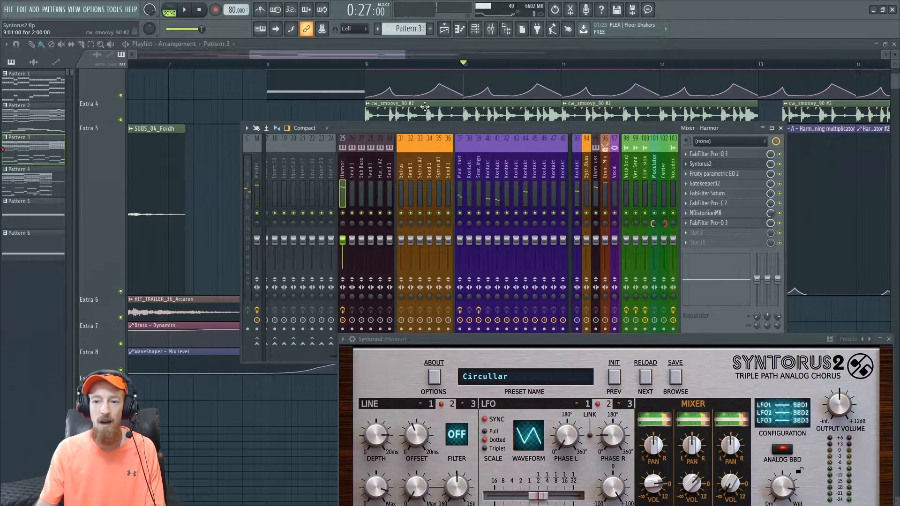
click(490, 28)
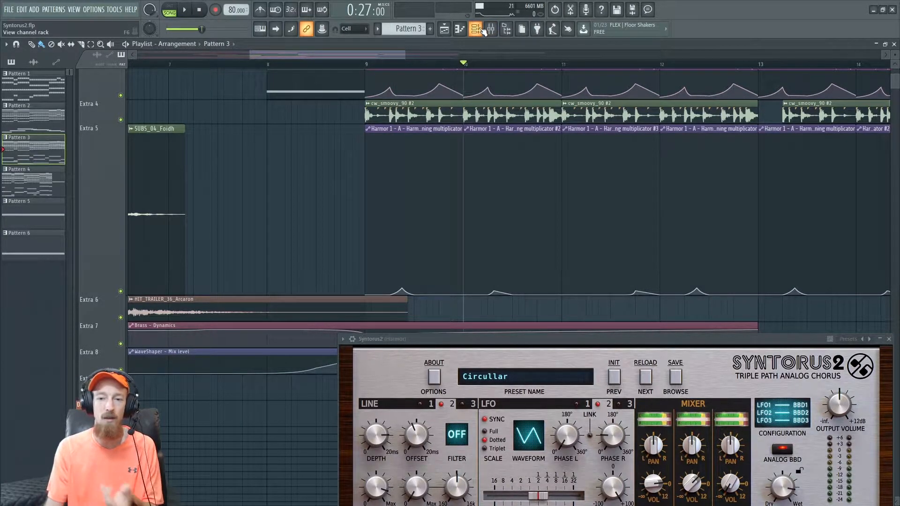
scroll(422, 211, up, 4)
drag(401, 212, 699, 221)
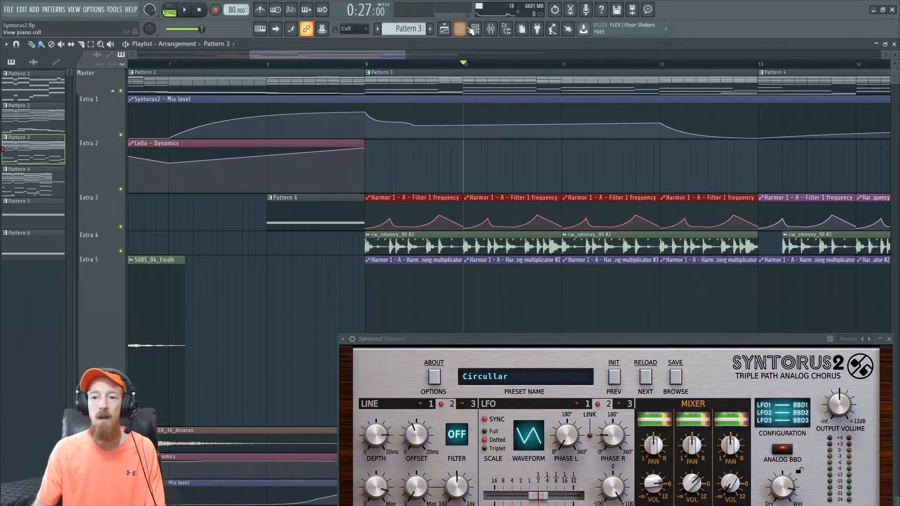
- Examine the Harmor track's first four effects in the mixer: FabFilter Pro-Q 3, Syntorus2, Fruity parametric EQ 2 and Gatekeeper32
click(490, 28)
click(727, 155)
click(727, 155)
click(731, 165)
click(731, 165)
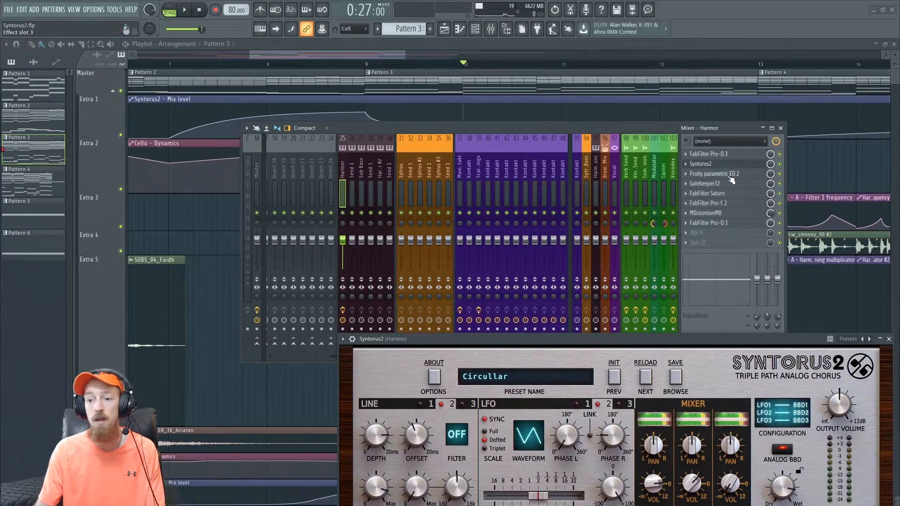
click(729, 175)
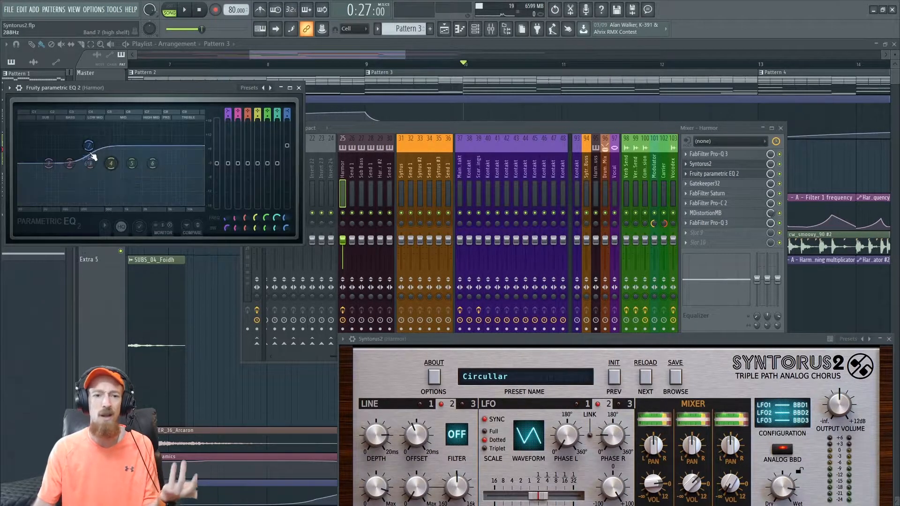
click(729, 174)
click(722, 184)
click(722, 183)
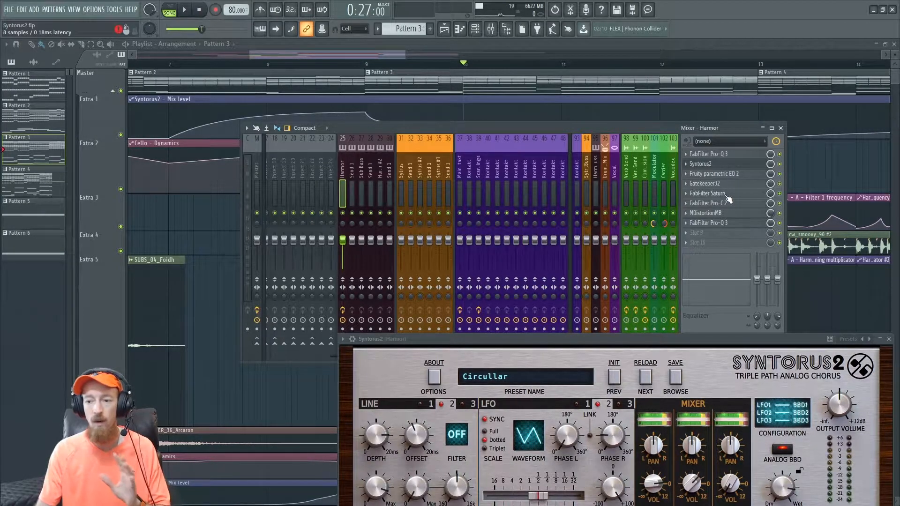
- Examine the Harmor track's remaining effects: FabFilter Saturn, FabFilter Pro-C 2, MDistortionMB and the last FabFilter Pro-Q 3
click(727, 196)
click(727, 196)
click(729, 205)
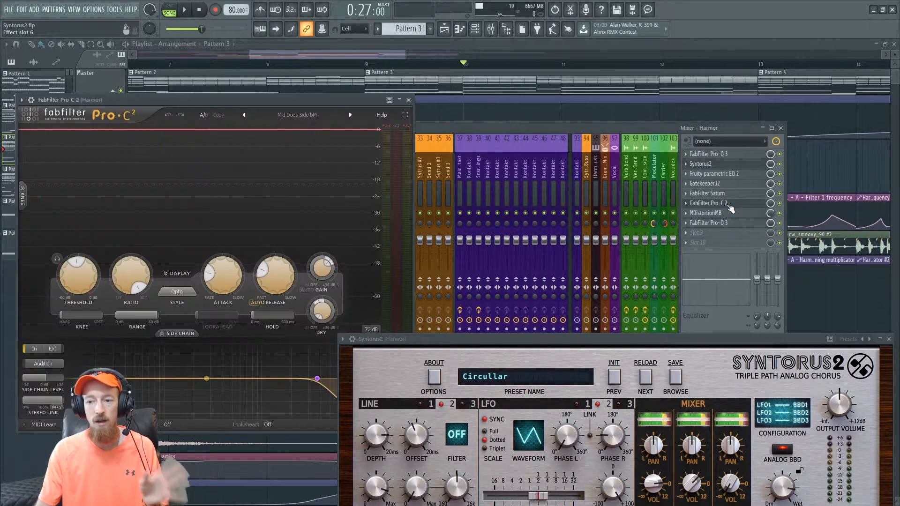
click(729, 206)
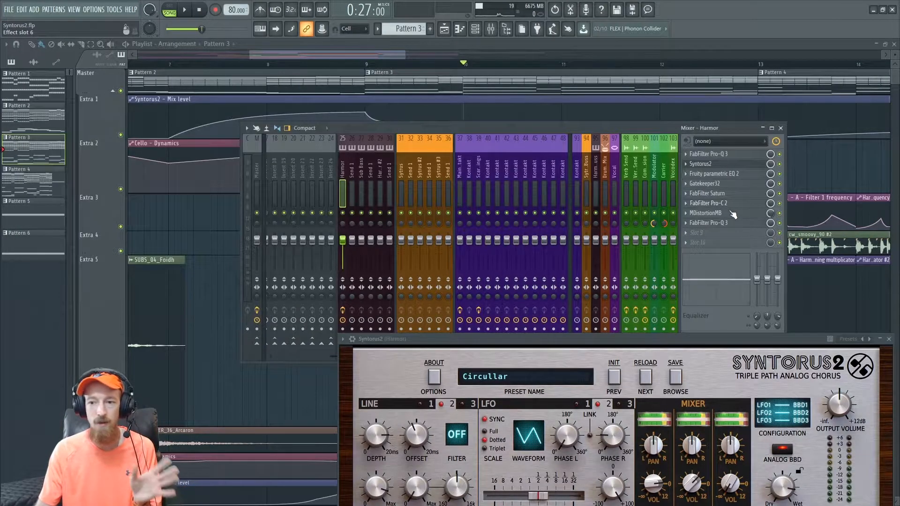
click(732, 215)
click(732, 214)
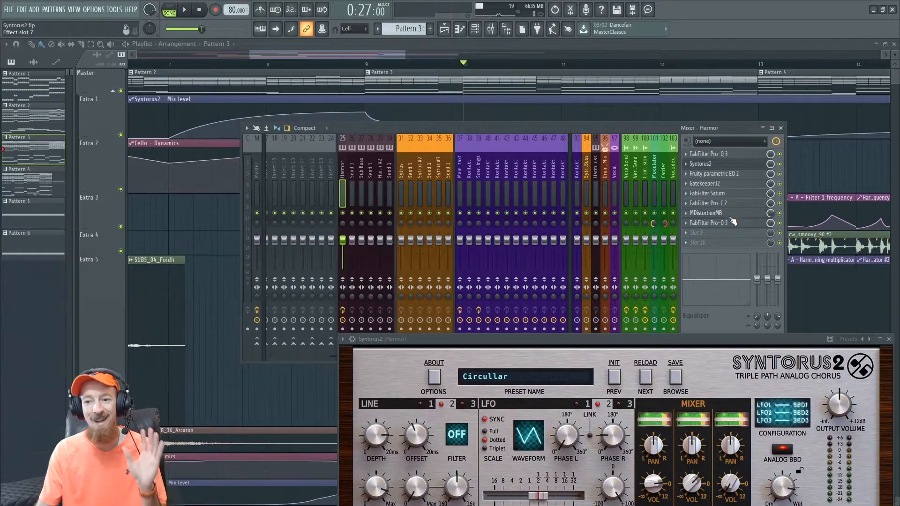
click(734, 224)
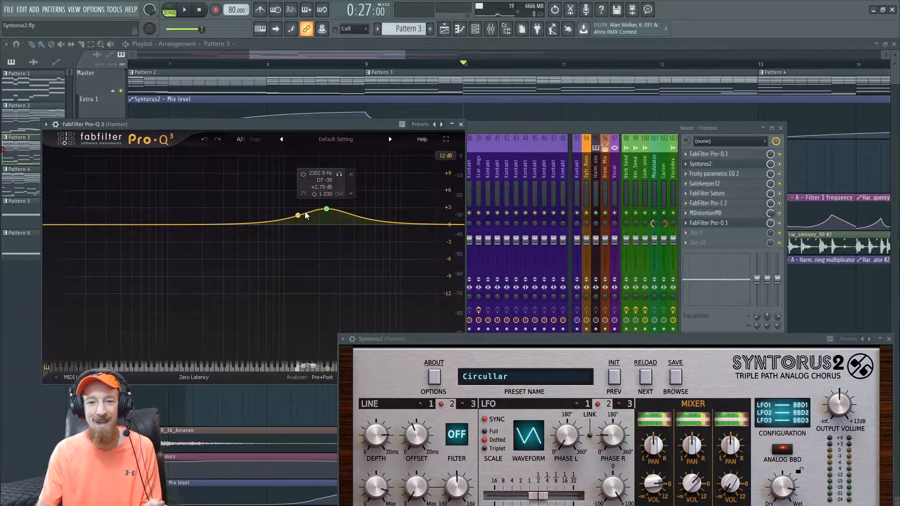
click(461, 124)
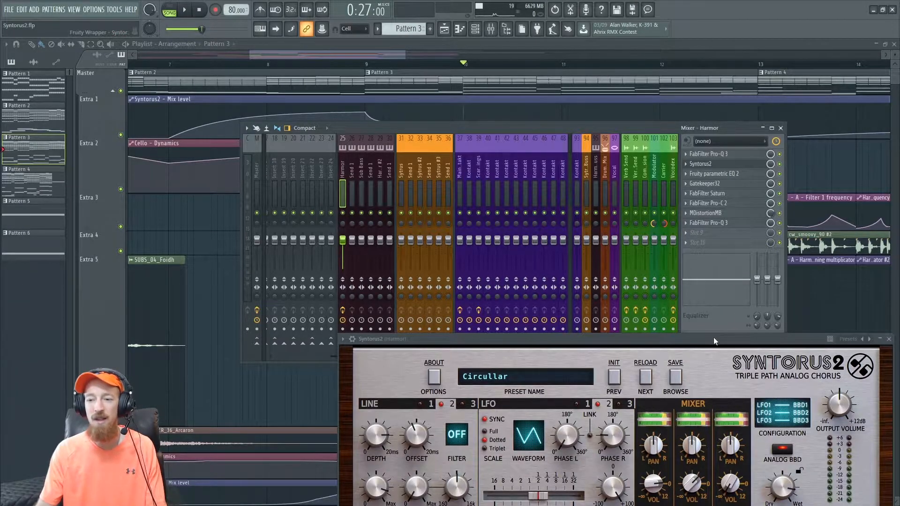
- Bypass Syntorus2 on the Harmor mixer track and solo that track
click(726, 165)
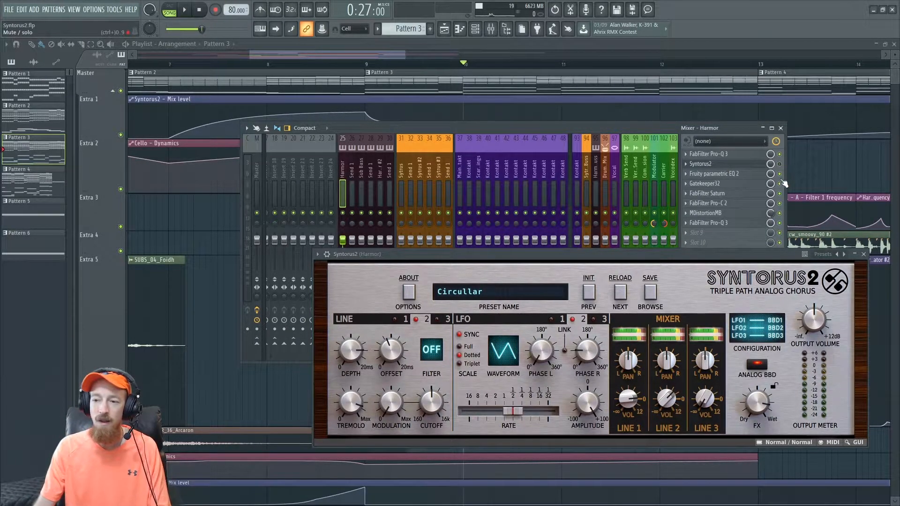
drag(693, 249, 690, 273)
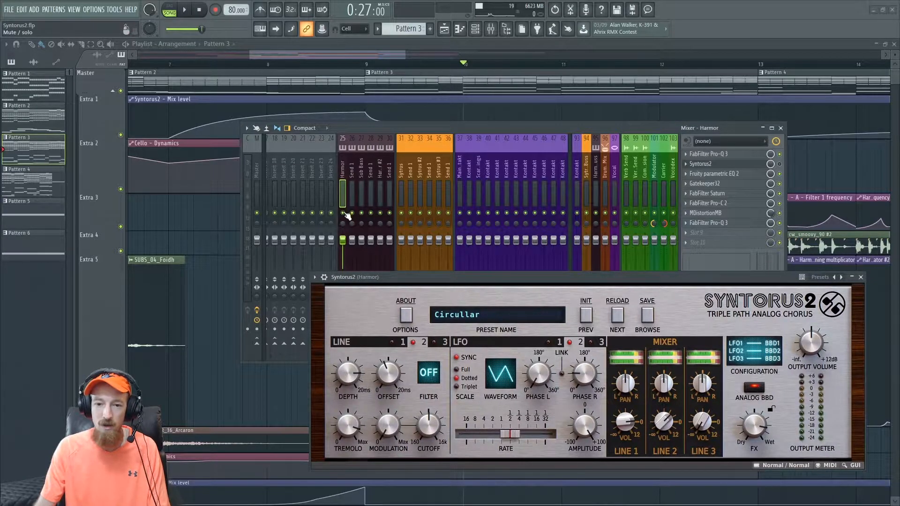
key(F9)
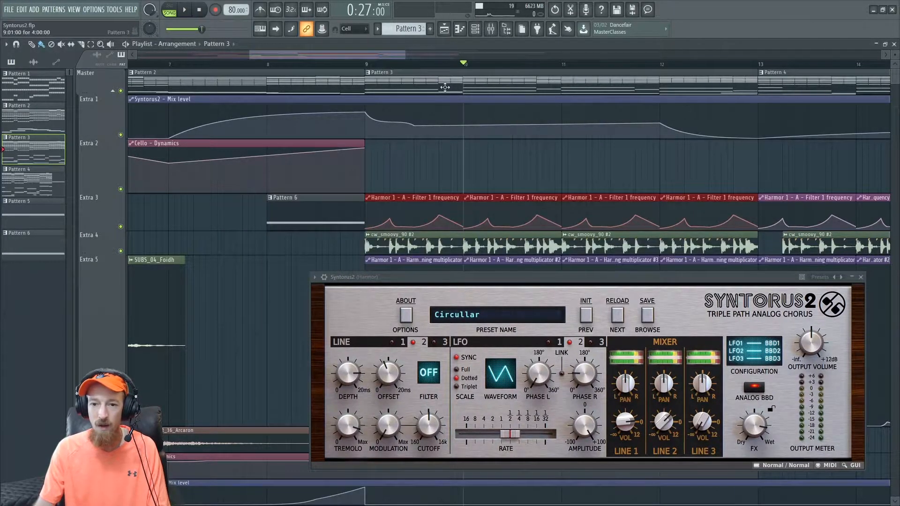
- Play the arrangement from bar 9 twice to hear the Harmor sound without Syntorus2
click(366, 63)
key(space)
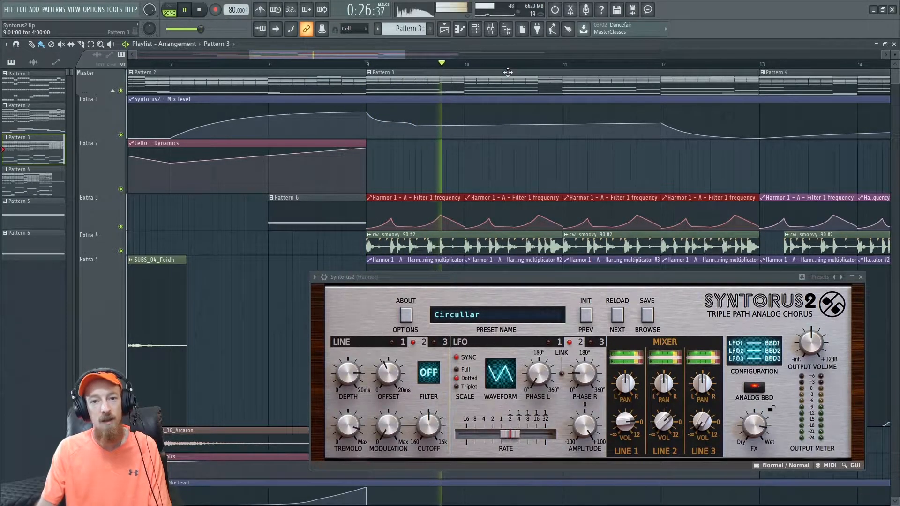
key(space)
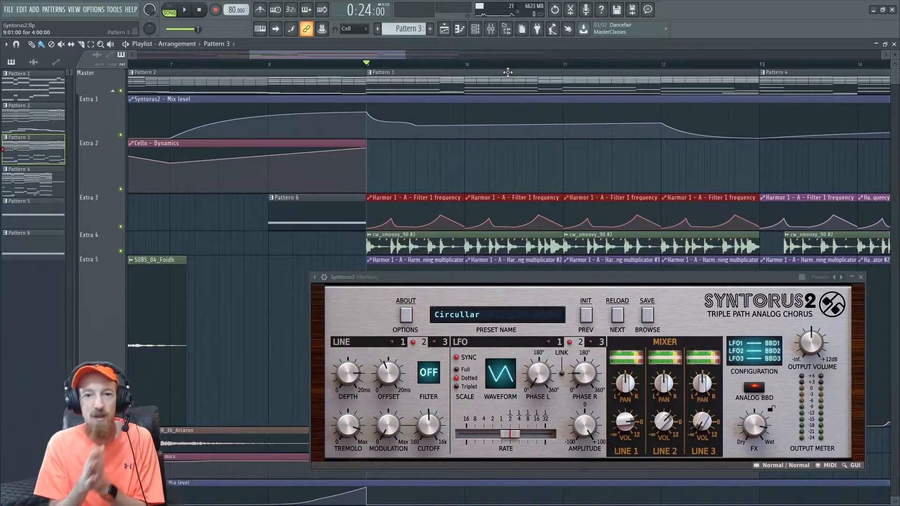
key(space)
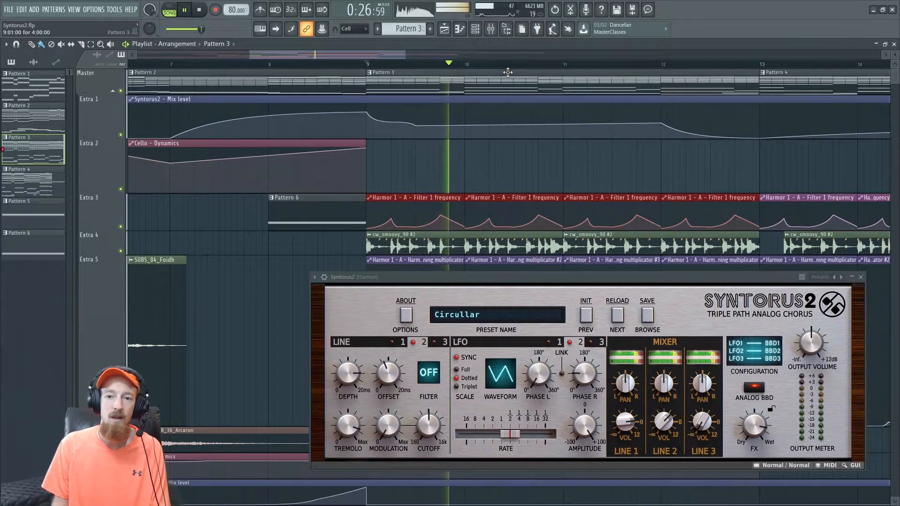
key(space)
- Bring the mixer back, move the Syntorus2 window up, and select delay line 1 in Syntorus2
click(491, 29)
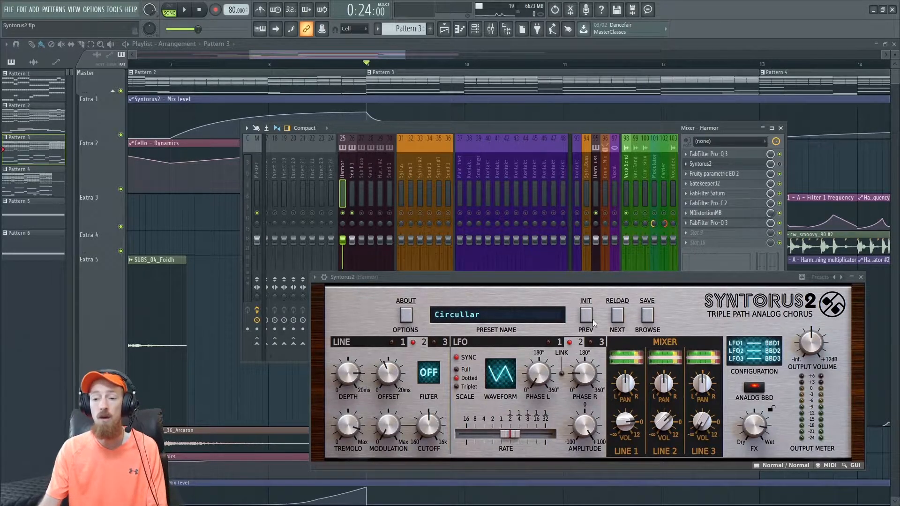
drag(583, 277, 555, 181)
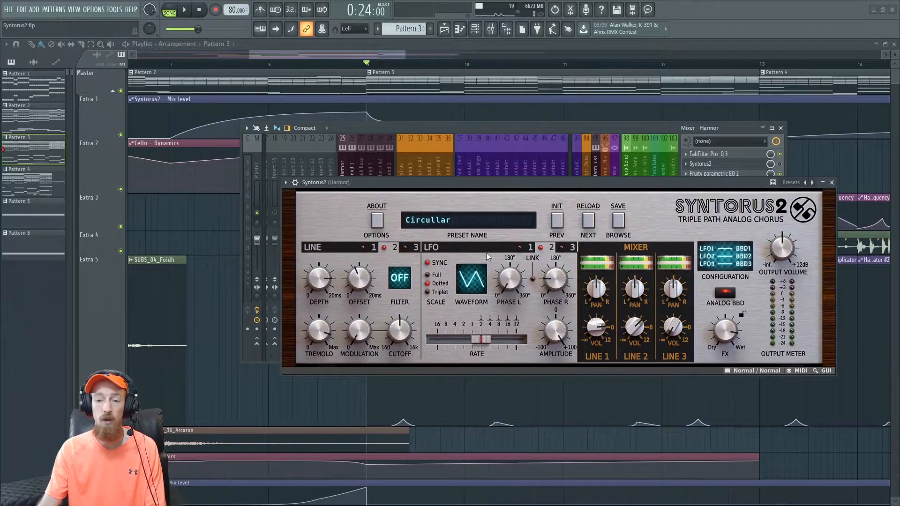
click(364, 247)
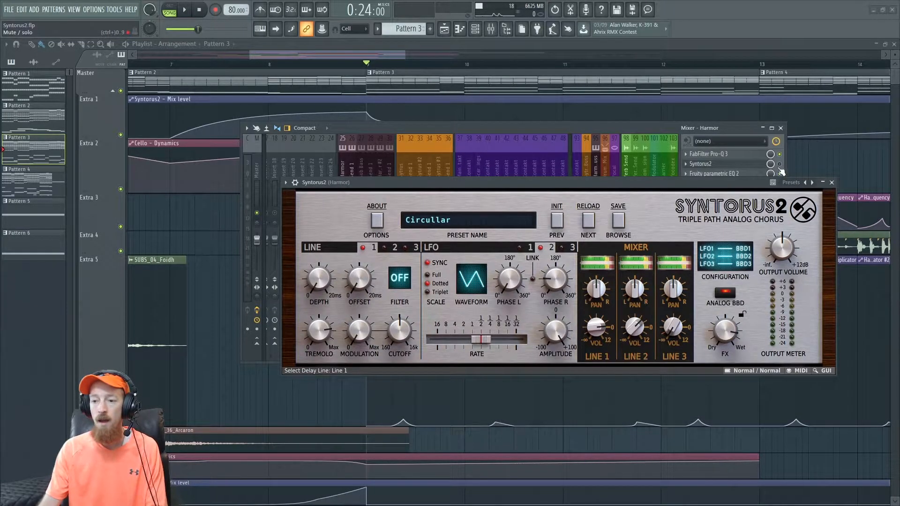
- Re-enable Syntorus2 on the Harmor track and play from bar 9 to hear the chorus effect
drag(705, 188, 710, 207)
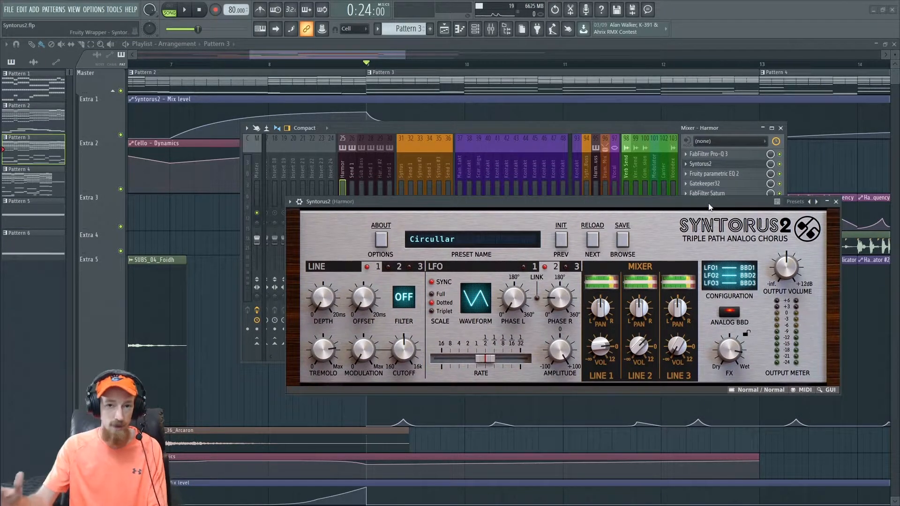
key(space)
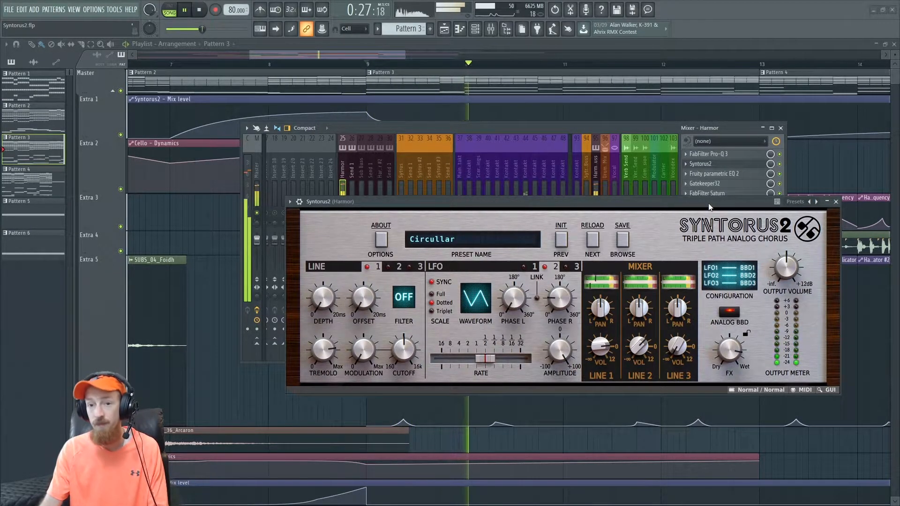
key(space)
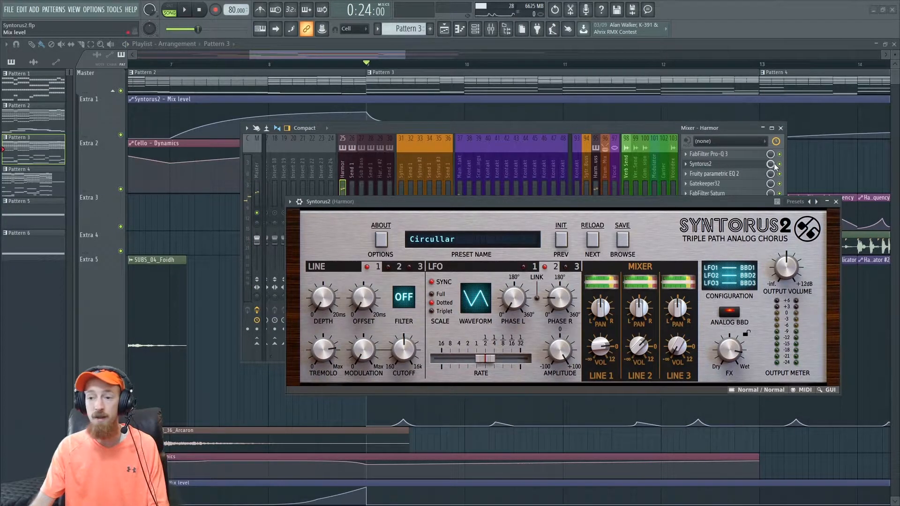
- Play from bar 9 twice to hear Harmor with Syntorus2, moving the plugin window up between the two playbacks
key(space)
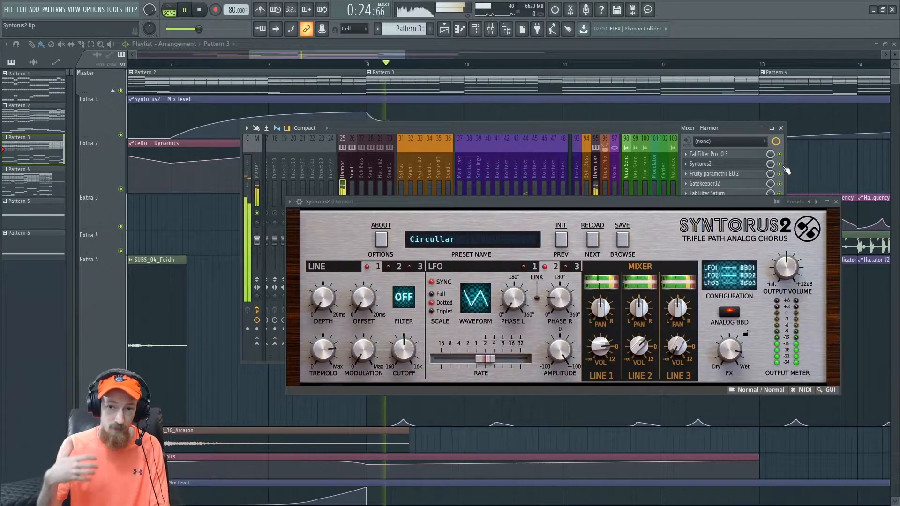
key(space)
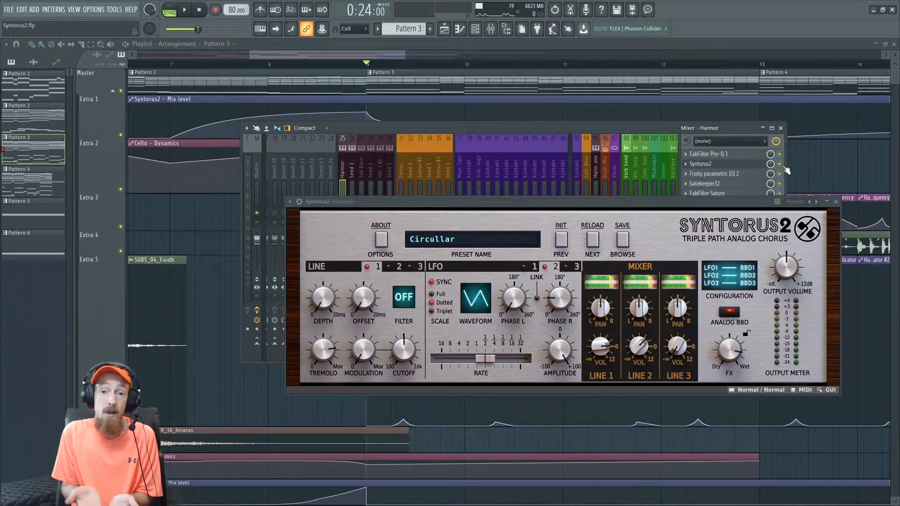
drag(667, 201, 645, 149)
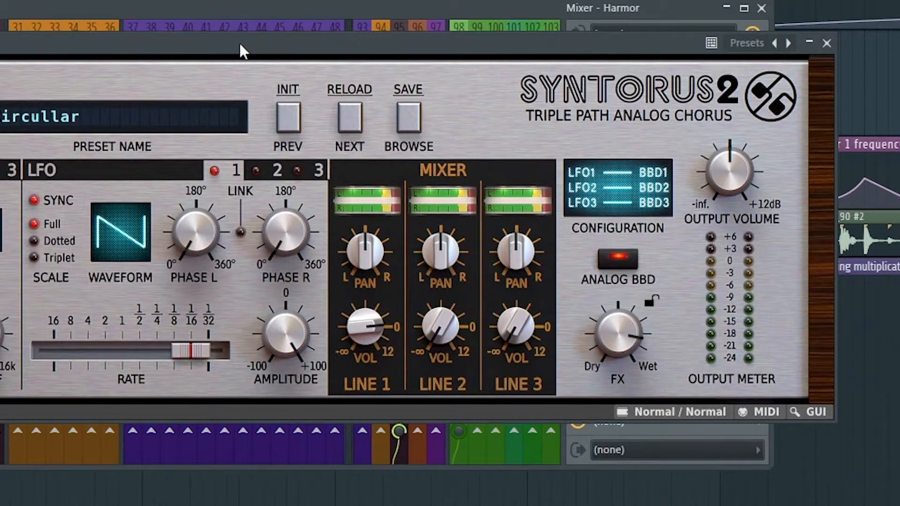
key(space)
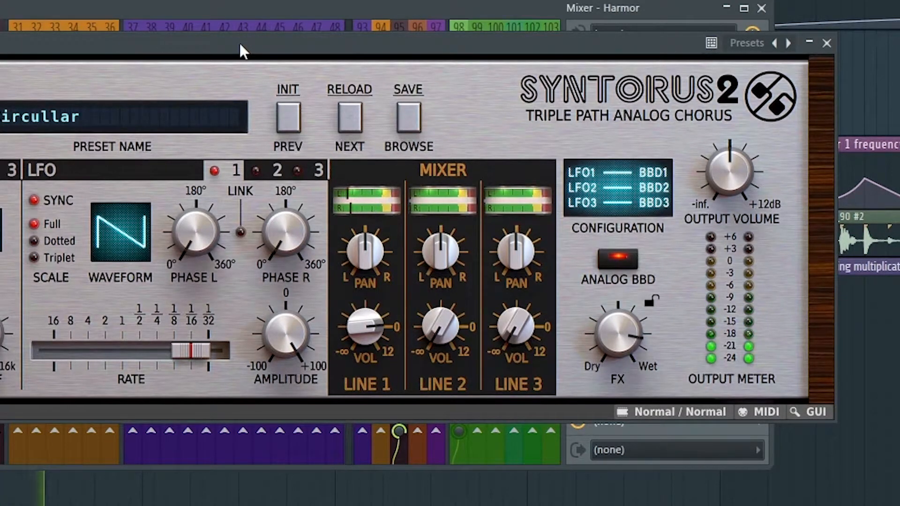
- Move the Syntorus2 window aside to review the effects after it in the Harmor chain, and move the window back
drag(535, 44, 228, 75)
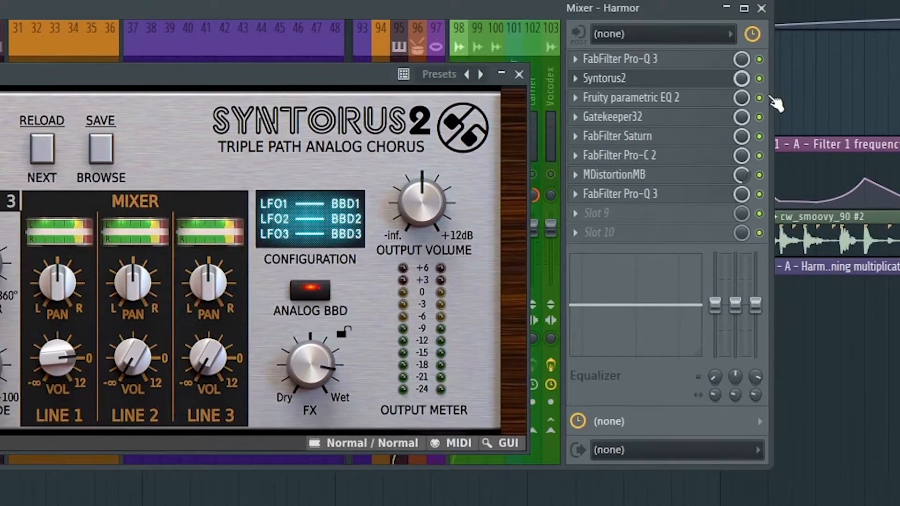
drag(764, 109, 767, 204)
drag(227, 75, 501, 69)
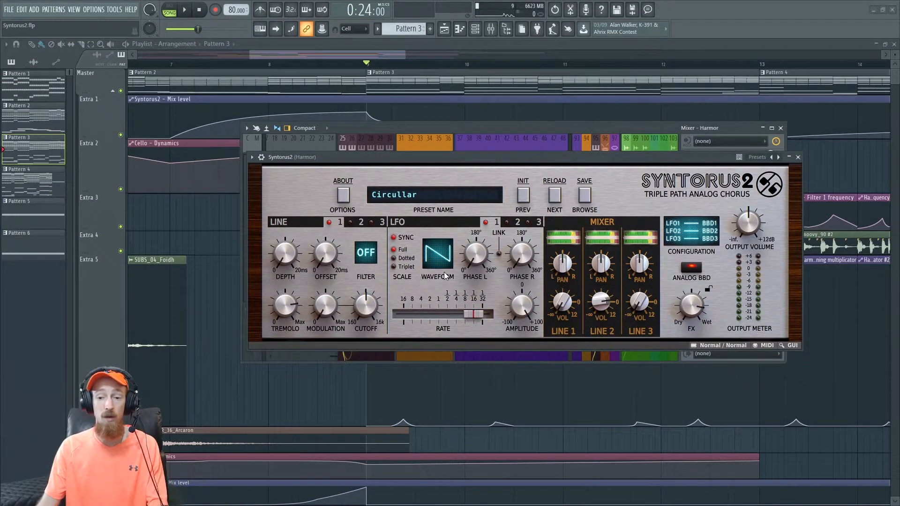
- Select delay line 2 in Syntorus2 and adjust the mixer volumes, setting line 1 to +0.3 dB and lowering line 2
click(361, 222)
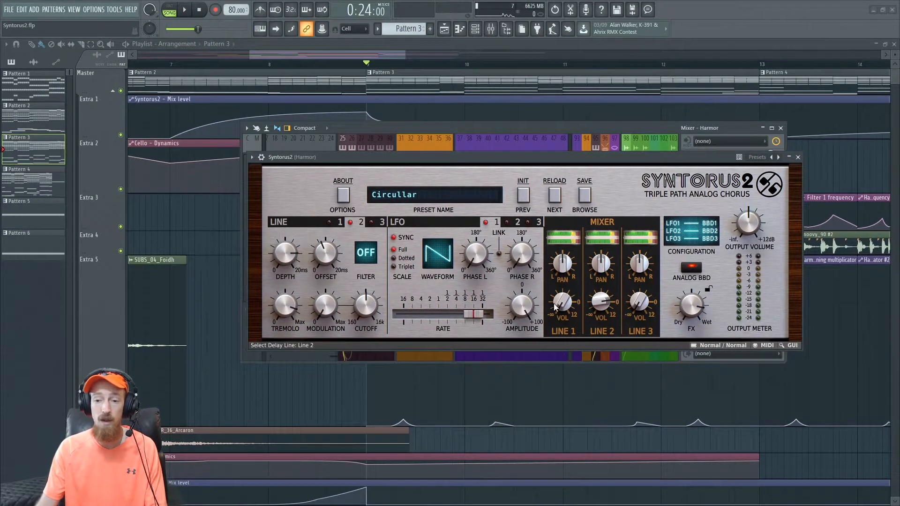
drag(564, 302, 568, 216)
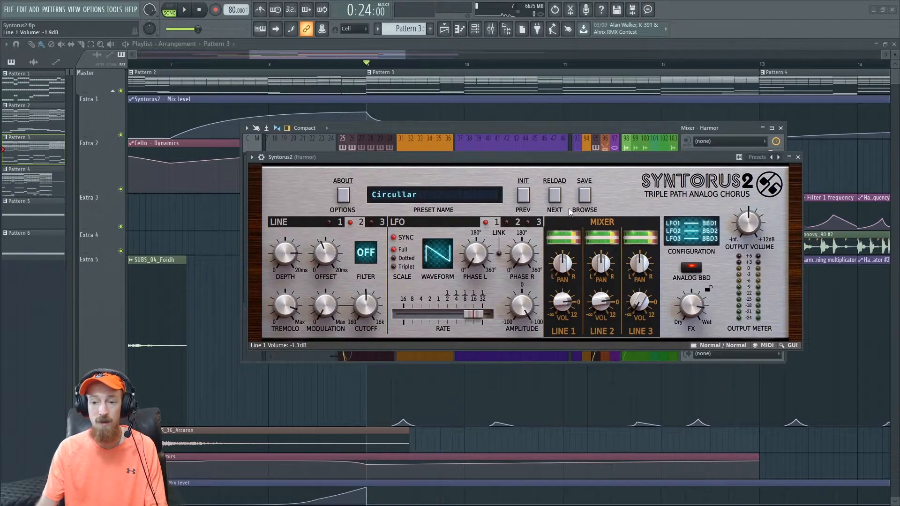
drag(570, 301, 570, 302)
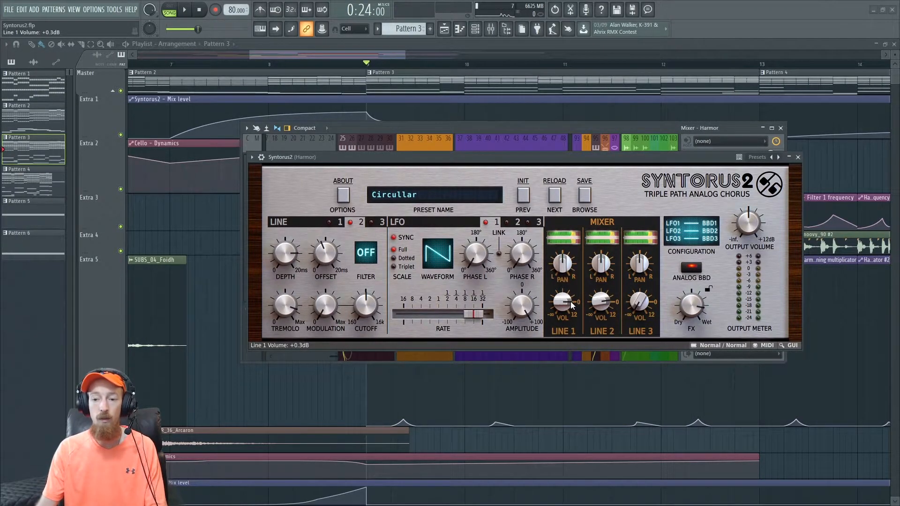
drag(602, 308, 602, 316)
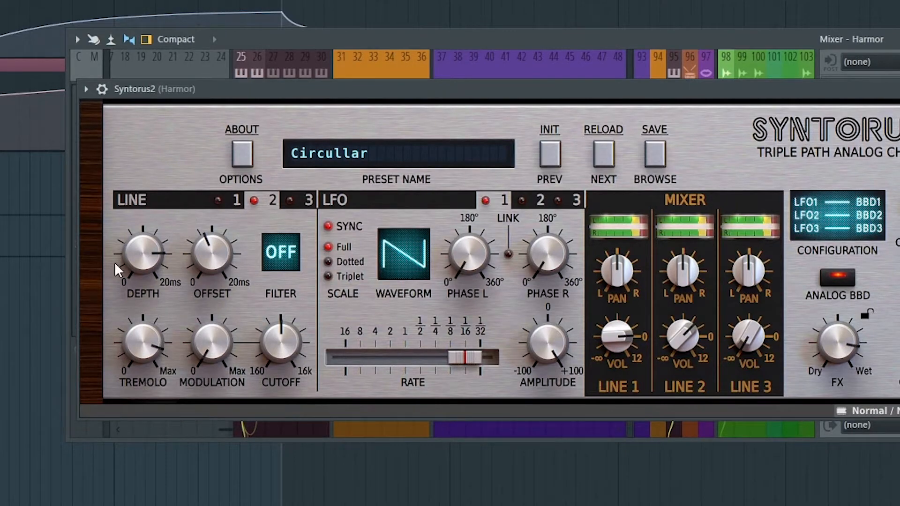
- Switch between LFO 1 and LFO 2 to compare their waveform, scale and rate settings, ending on LFO 1
click(539, 200)
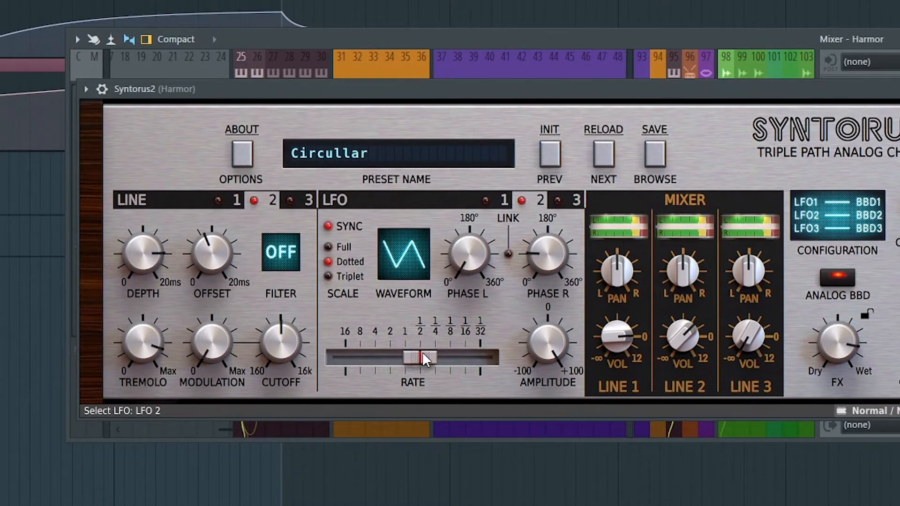
click(497, 201)
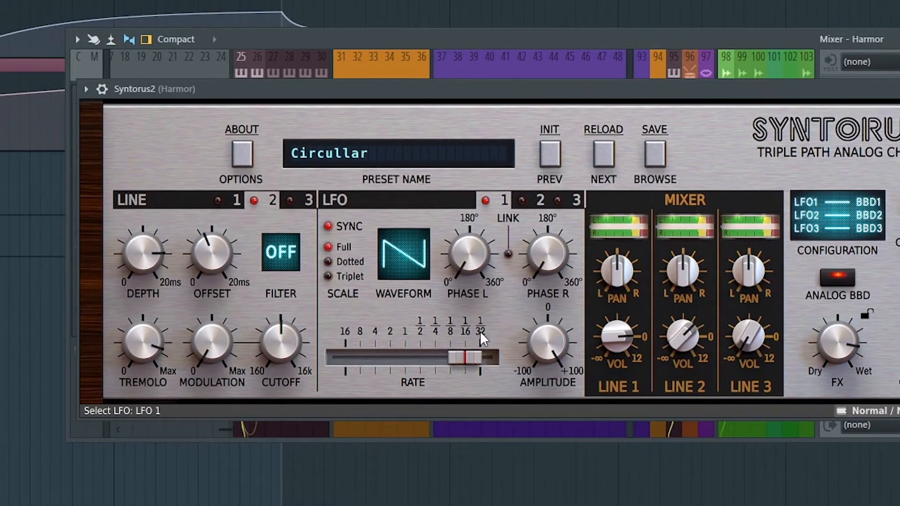
click(540, 200)
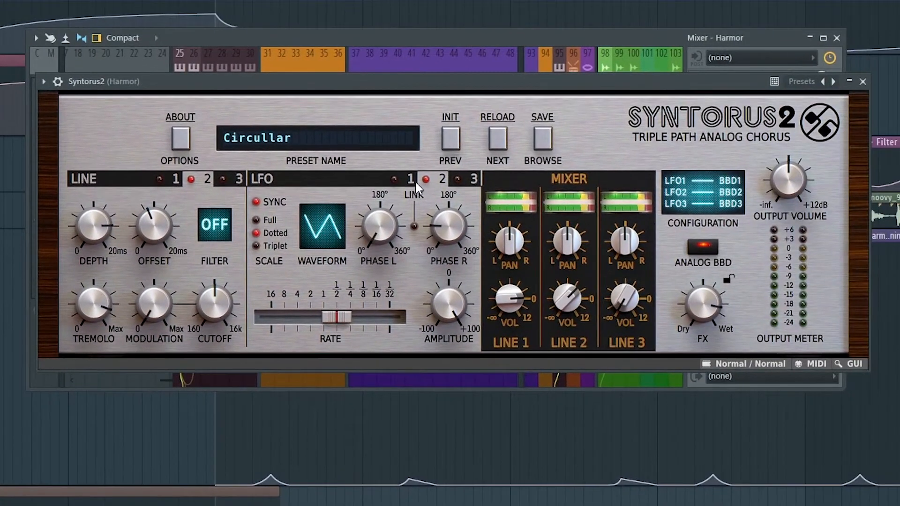
click(735, 86)
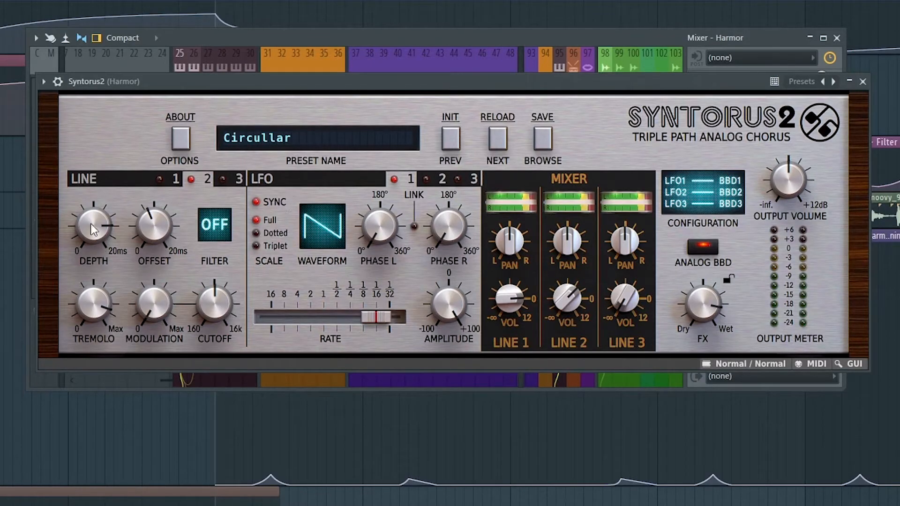
- Examine the settings of delay line 1 and LFO 2, and return to delay line 2
click(174, 178)
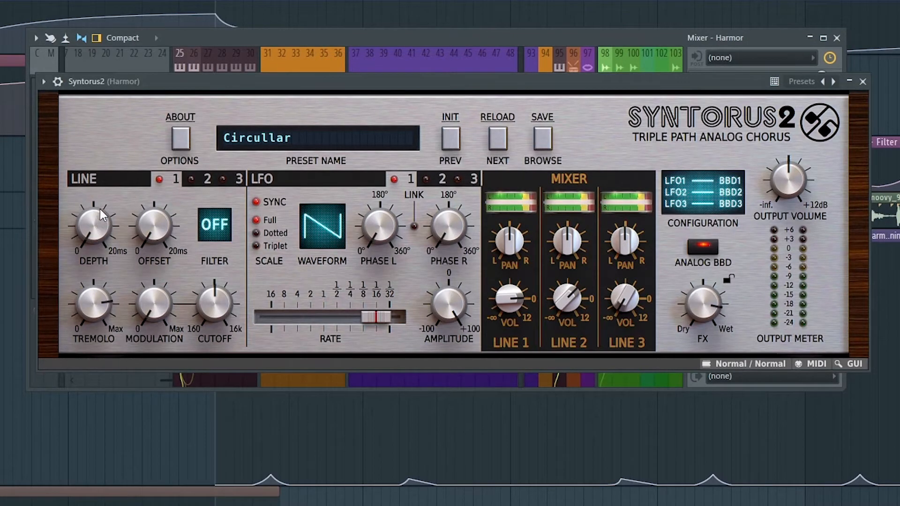
click(436, 179)
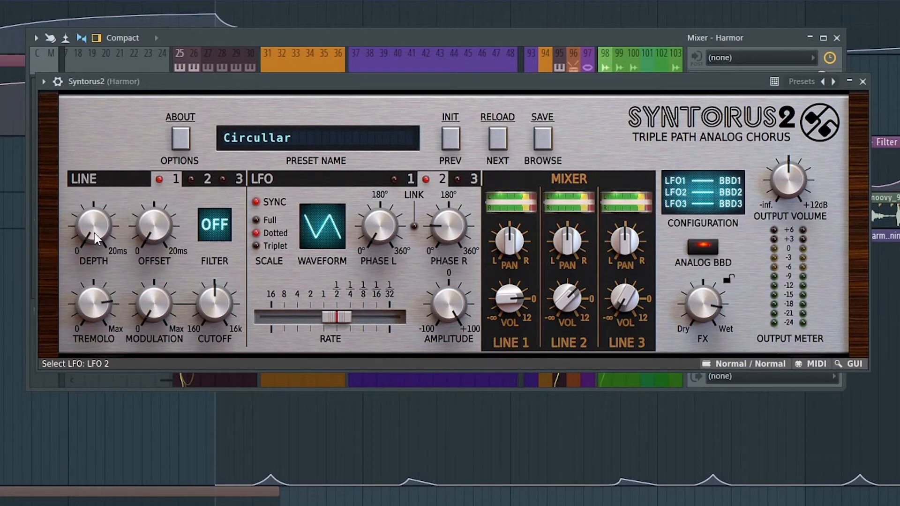
click(207, 179)
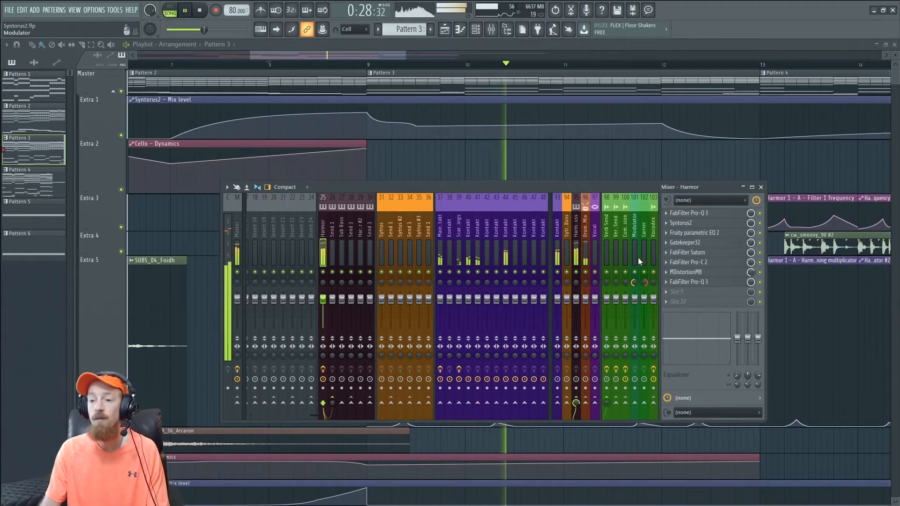
- Hide the mixer to follow the playlist automation during playback, and stop the playback around bar 13
key(F9)
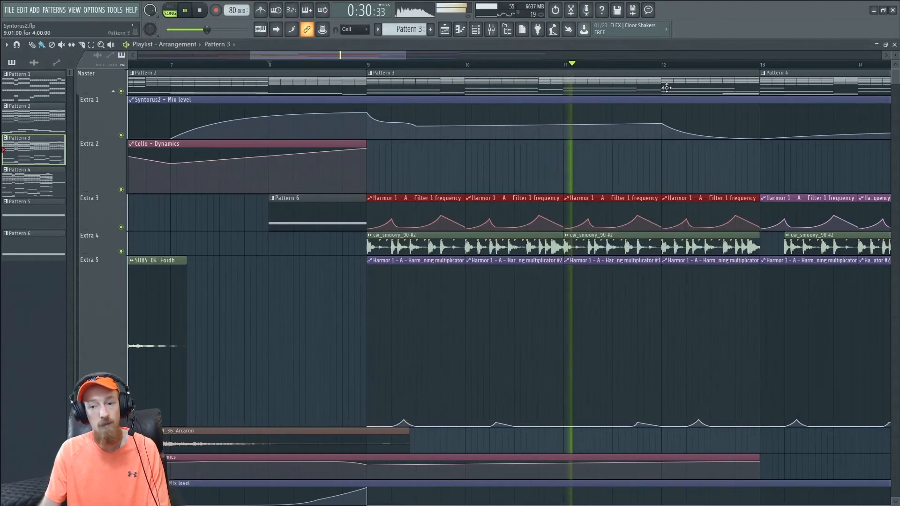
scroll(767, 158, down, 1)
scroll(767, 158, down, 3)
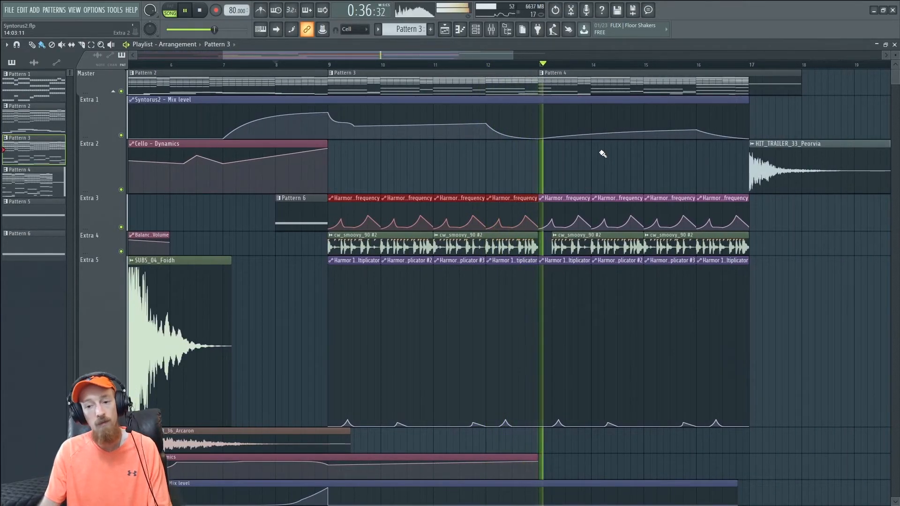
key(space)
- Select the Harmor filter 1 frequency automation clips on the Extra 3 track from bar 10 through bar 16
scroll(536, 236, up, 2)
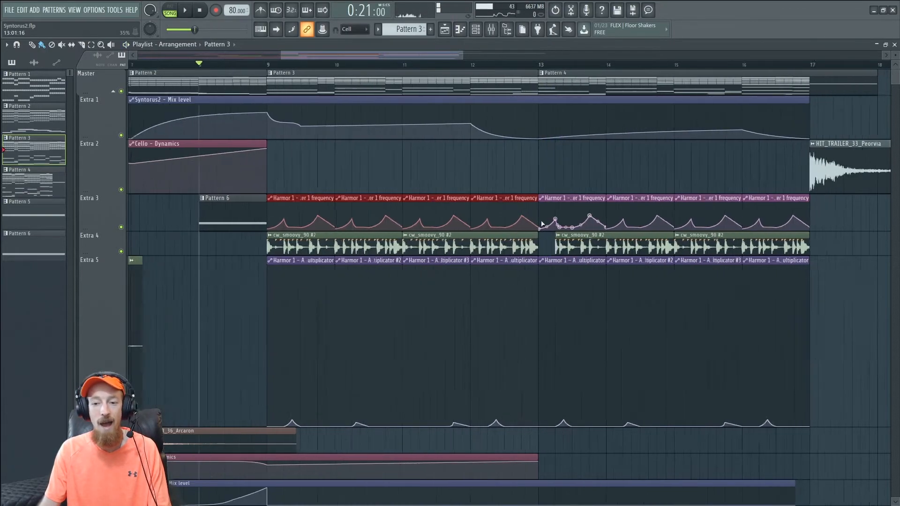
scroll(457, 216, down, 1)
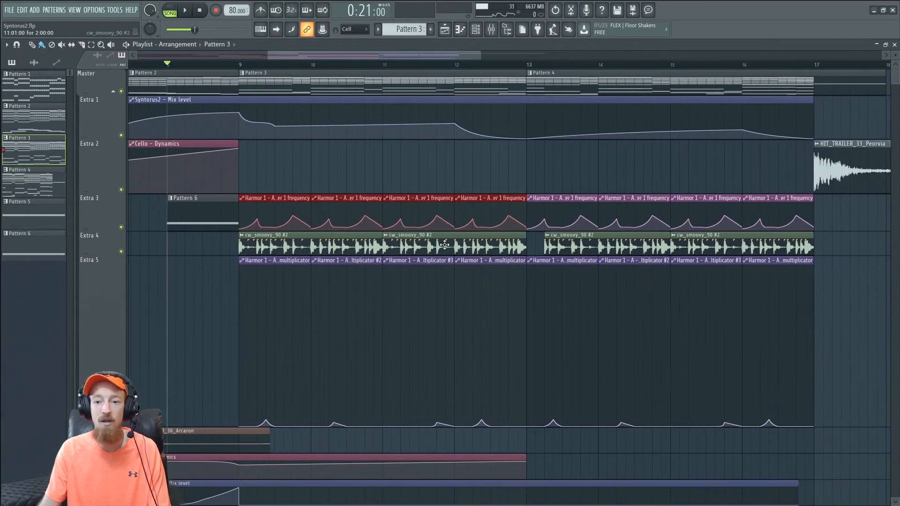
drag(774, 228, 315, 221)
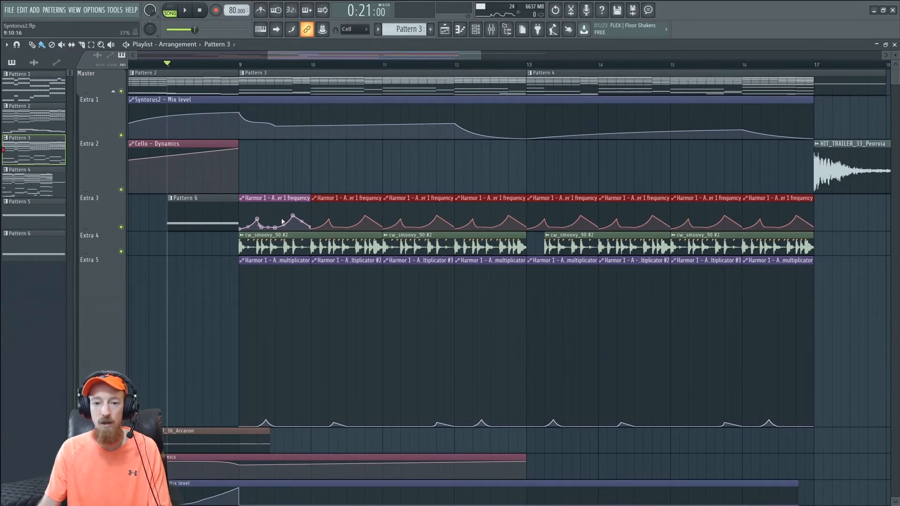